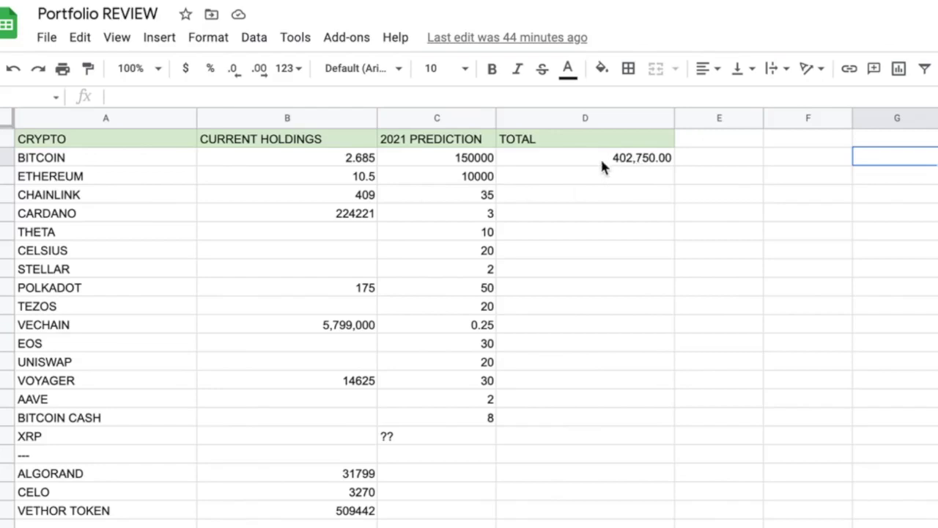
Step: In E3, calculate Ethereum's projected value by multiplying its current holdings in B3 by its 2021 prediction in C3
left_click(731, 180)
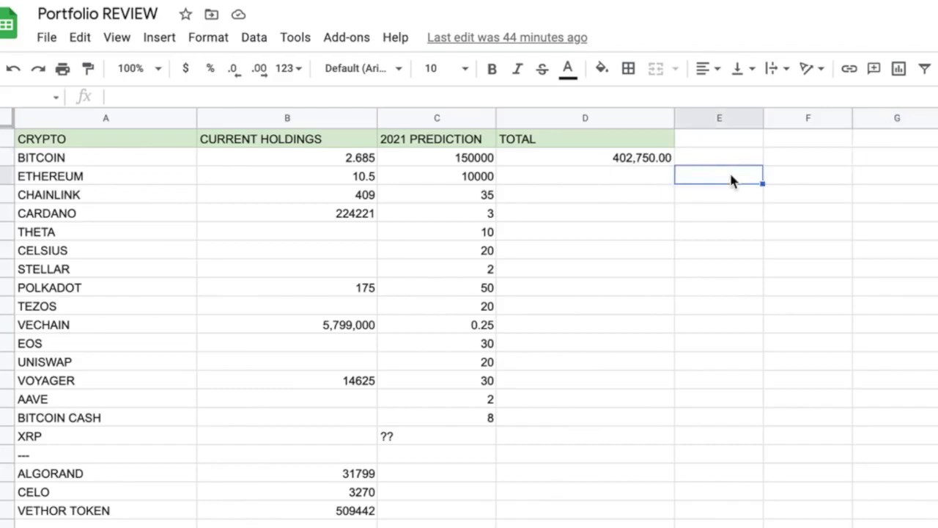
type("=")
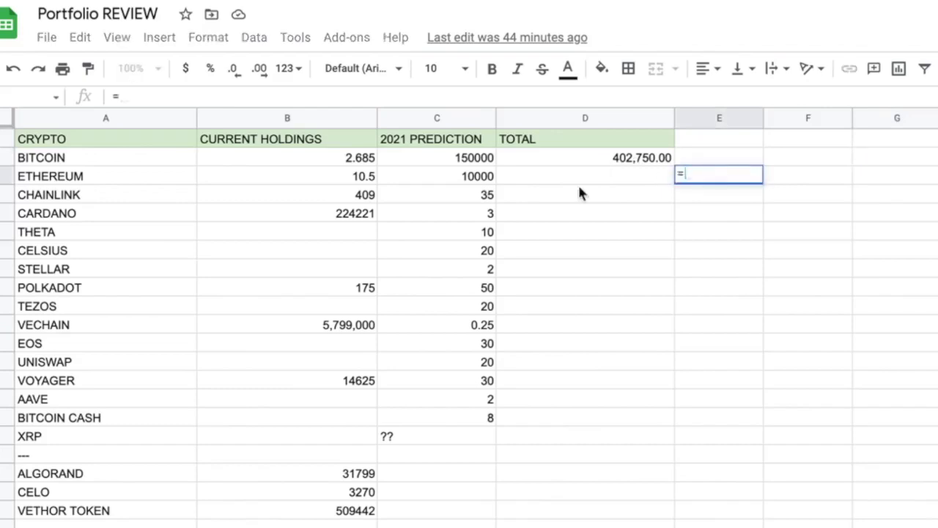
left_click(321, 183)
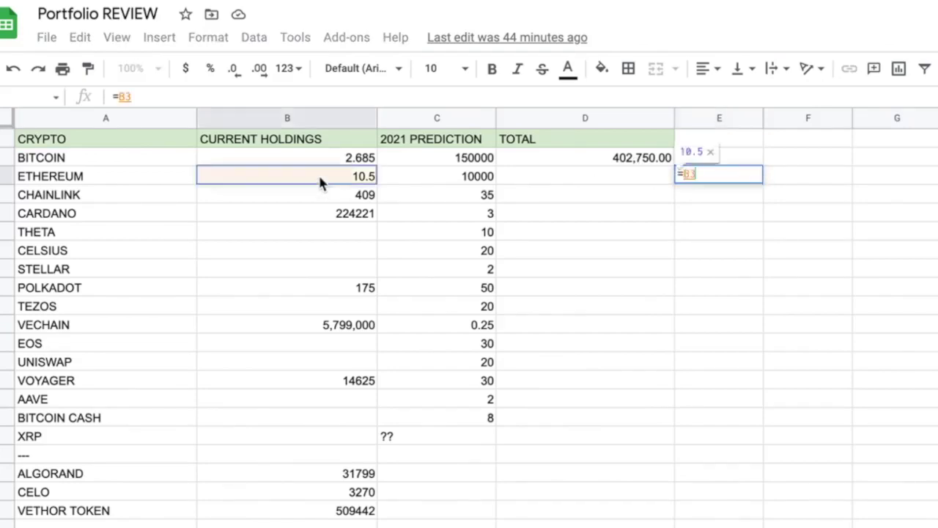
type("*")
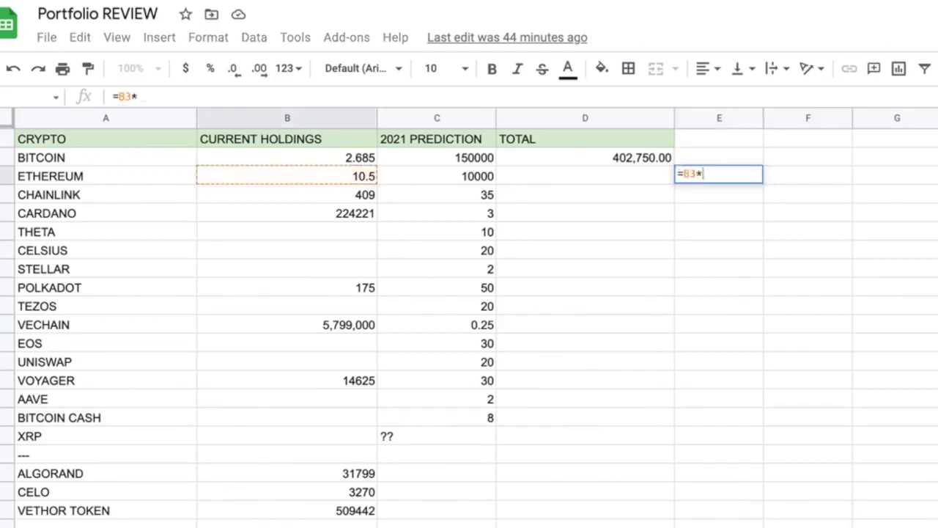
left_click(478, 177)
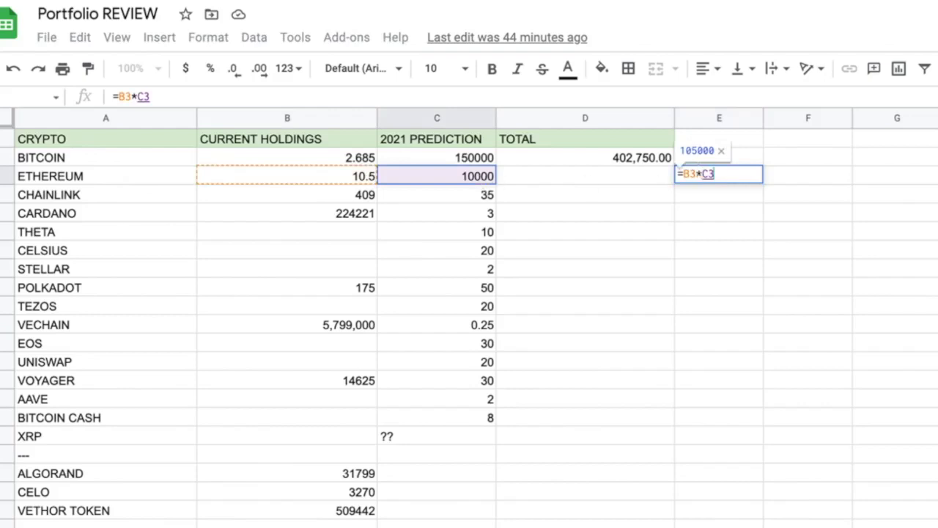
key("Return")
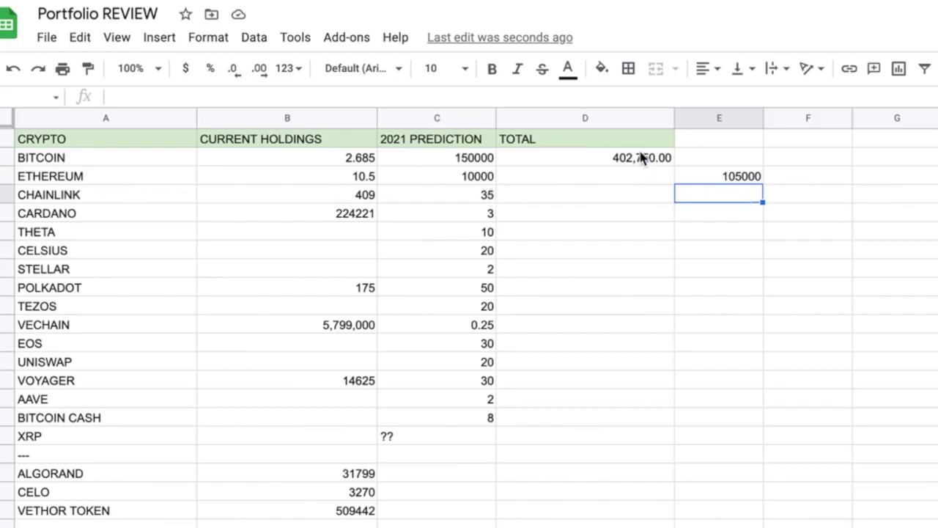
Step: Fill Bitcoin's total formula down the TOTAL column to the Bitcoin Cash row, and select the totals from D2 to D16
left_click(569, 157)
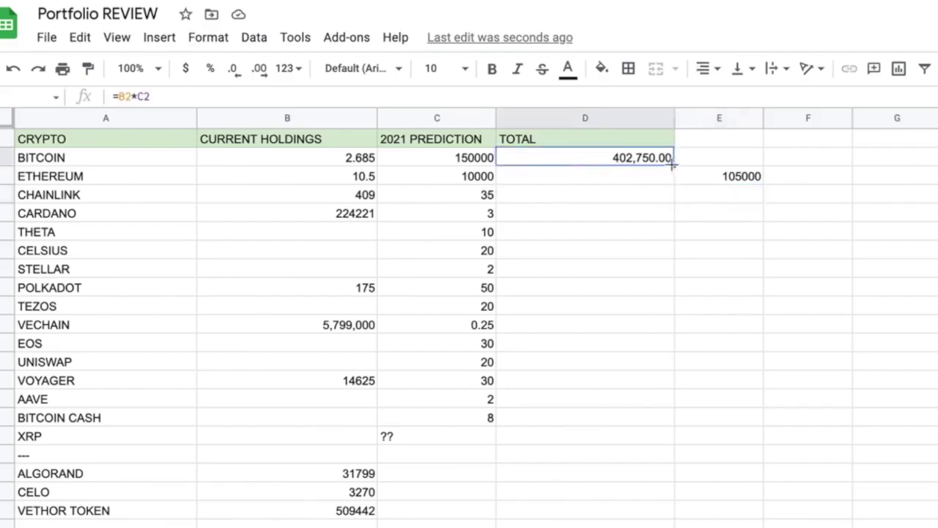
left_click_drag(672, 165, 669, 420)
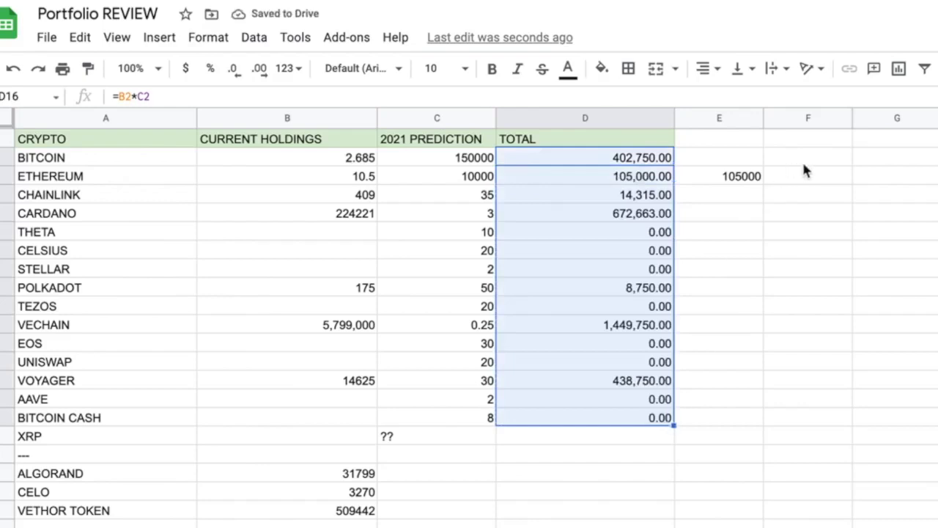
left_click(828, 157)
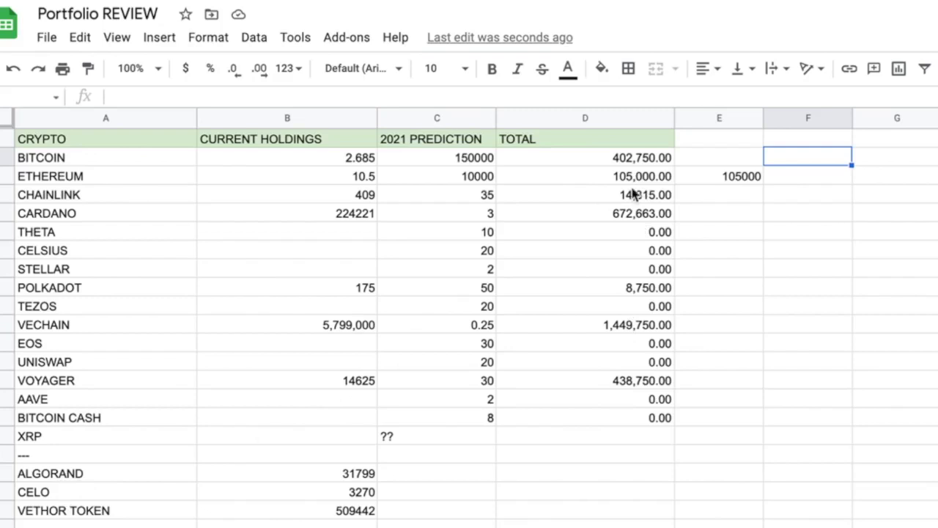
left_click(592, 165)
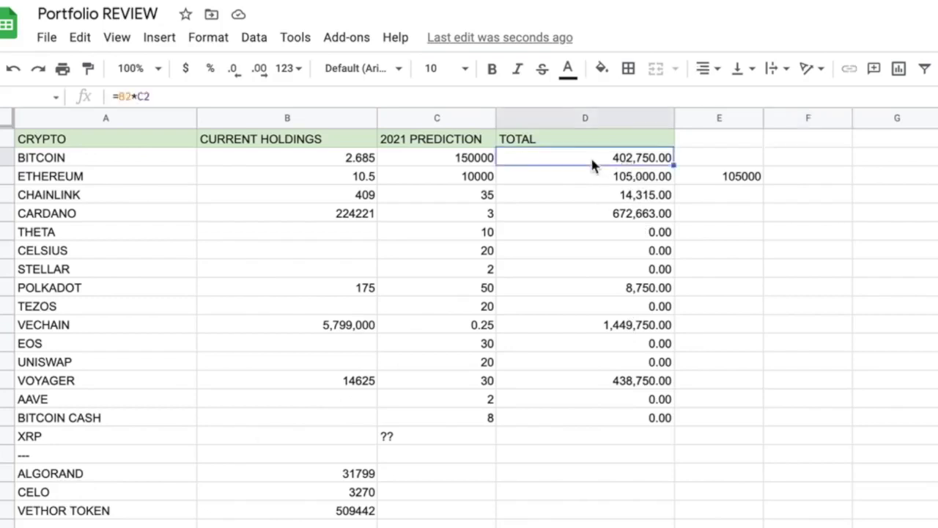
left_click(568, 417, "shift")
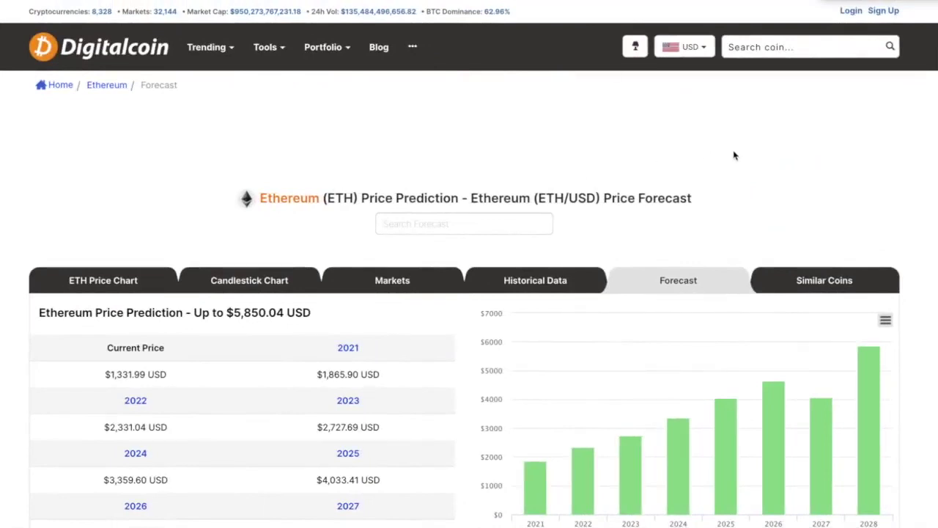
Step: Switch to the Digitalcoin website and examine Ethereum's price forecast chart for the years 2021, 2022 and 2028
scroll(733, 154, "down", 3)
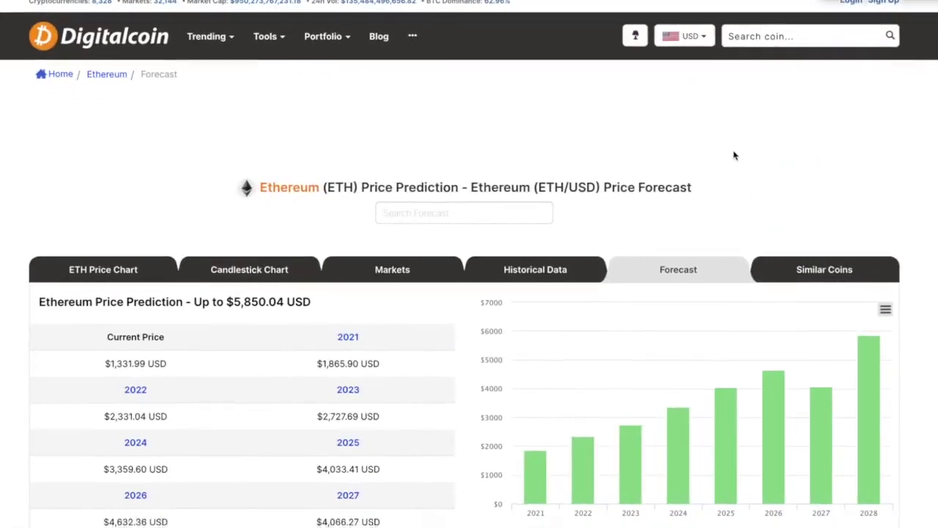
scroll(733, 154, "up", 3)
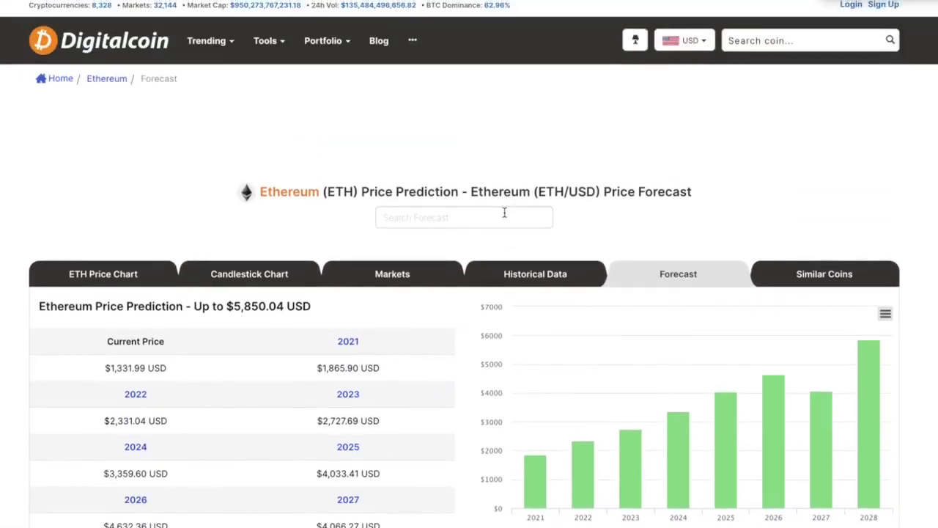
scroll(501, 251, "down", 1)
scroll(498, 250, "up", 1)
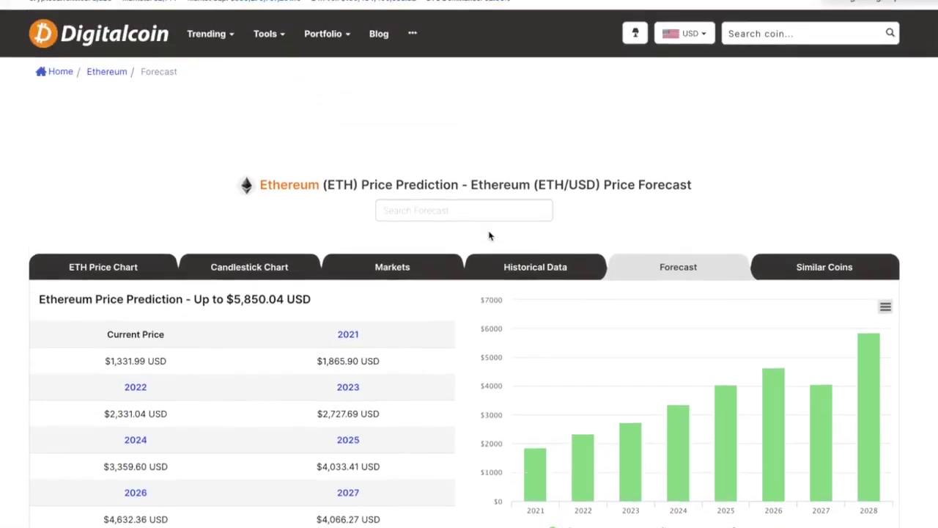
scroll(490, 235, "down", 2)
mouse_move(543, 353)
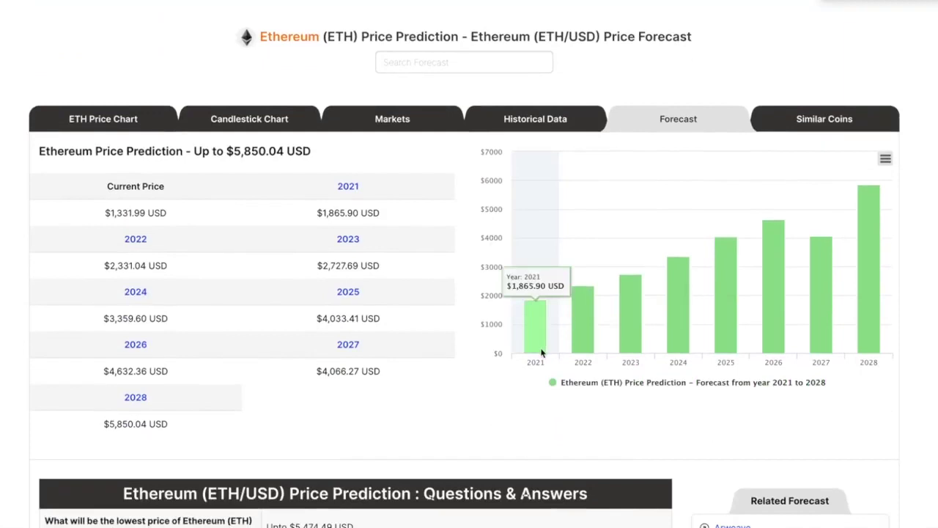
mouse_move(586, 344)
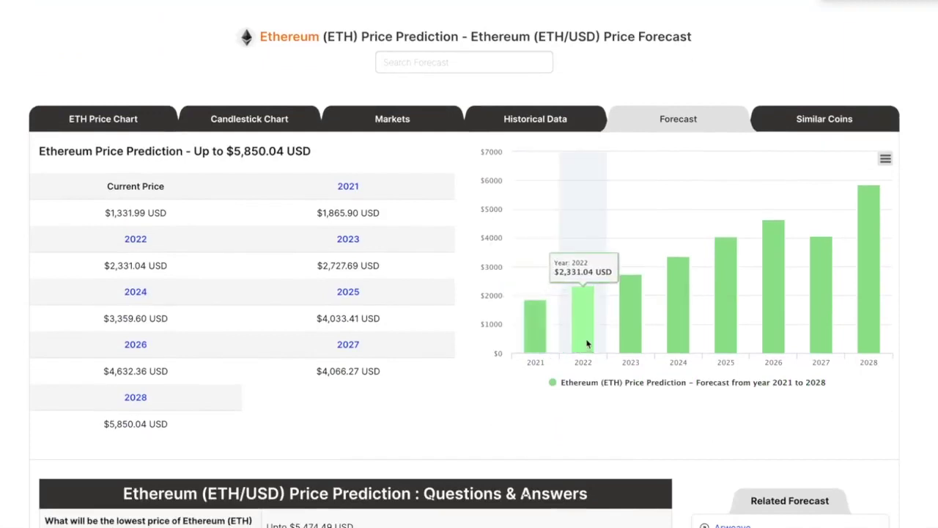
mouse_move(866, 291)
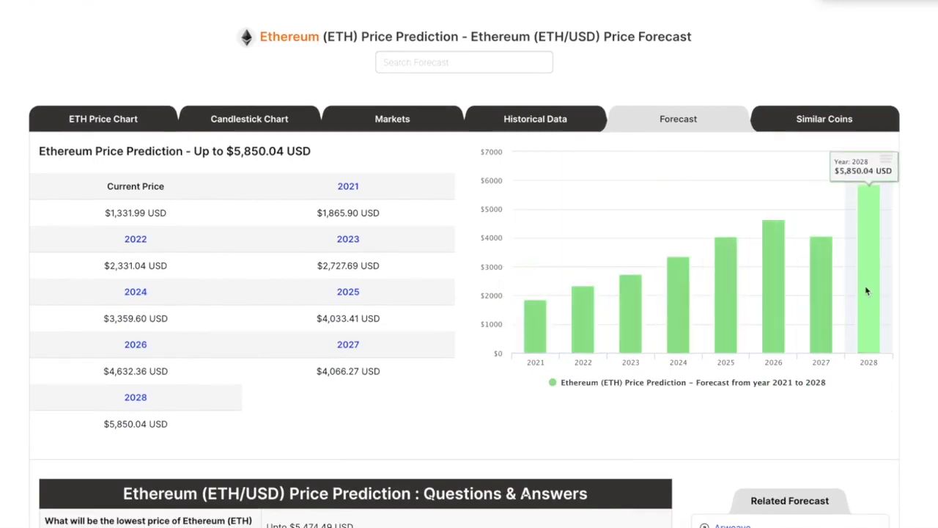
scroll(865, 291, "up", 2)
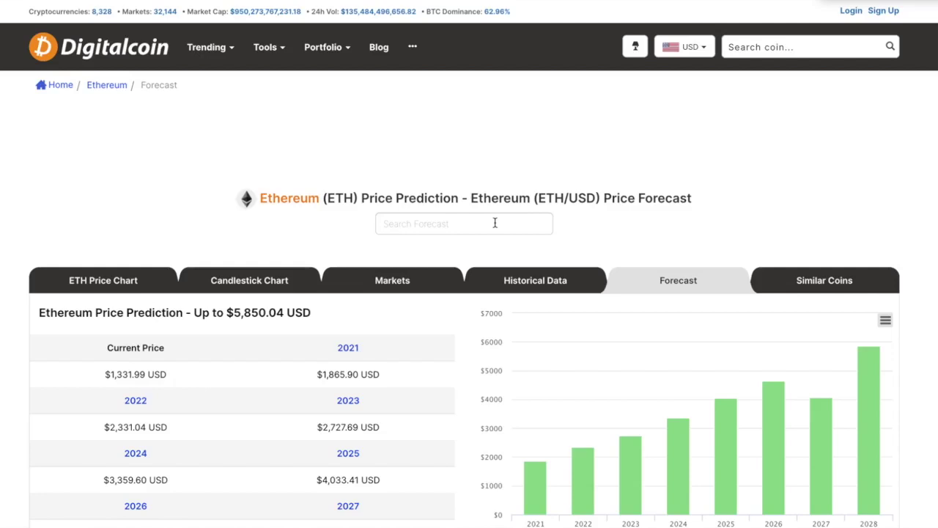
Step: Look up Algorand's 2021 forecast on Digitalcoin and enter 0.9 as its 2021 prediction in the Portfolio REVIEW sheet
left_click(495, 223)
type("algorand")
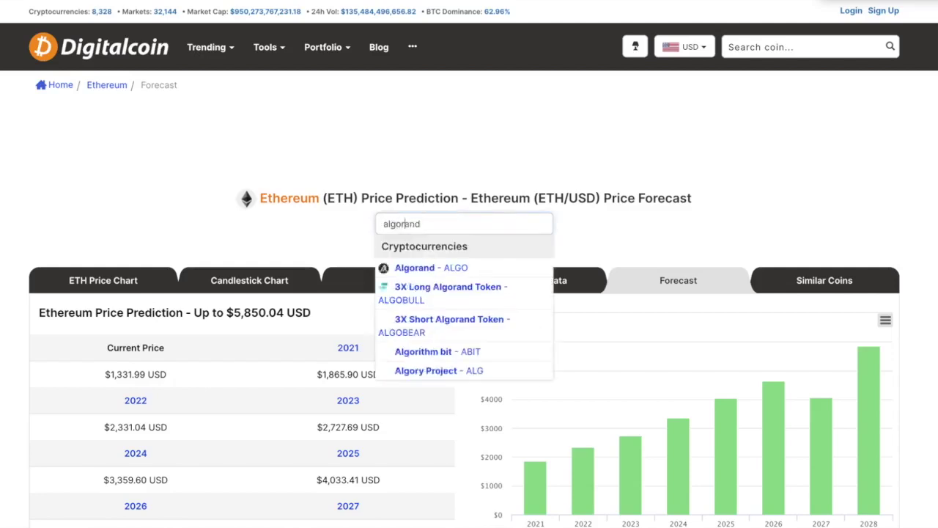
left_click(439, 270)
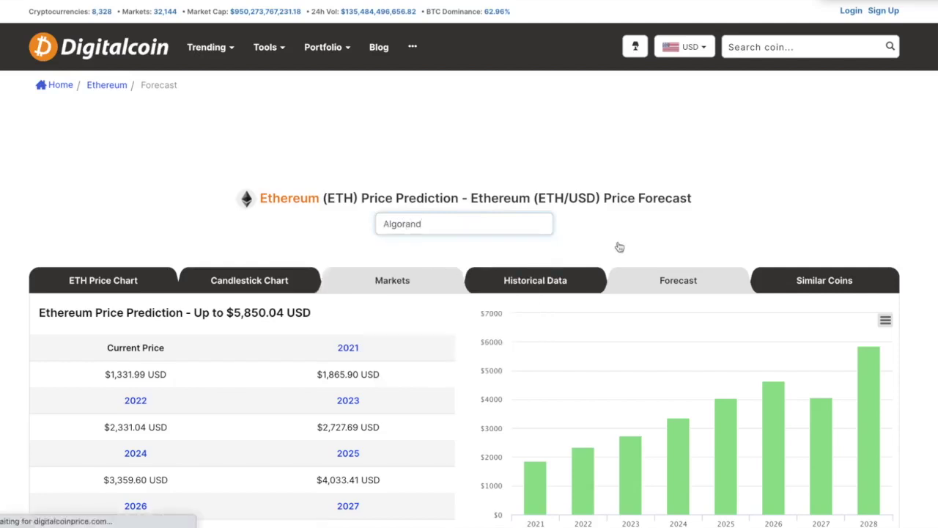
scroll(712, 219, "down", 1)
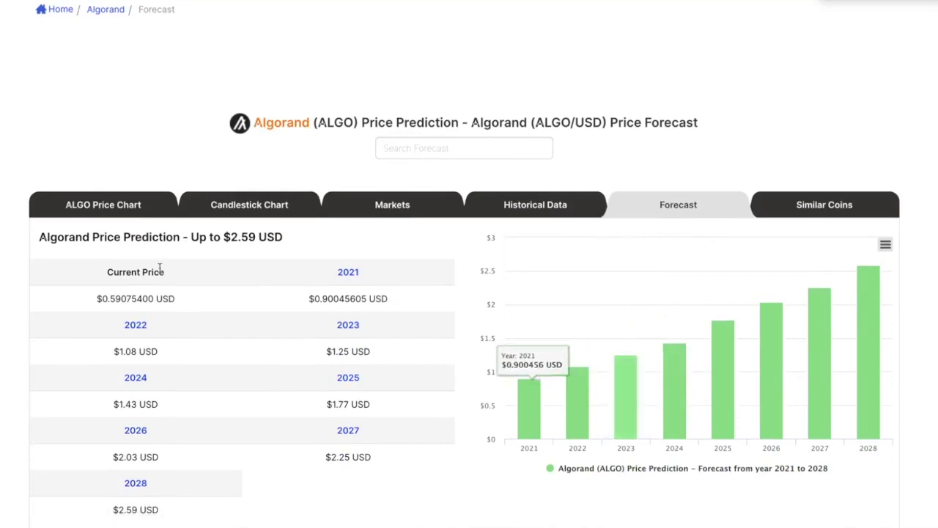
mouse_move(530, 414)
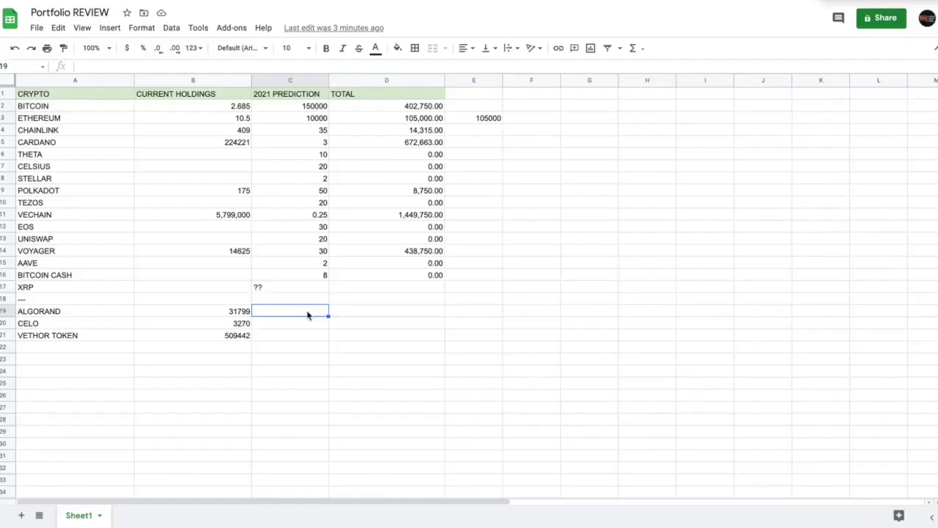
type("0.9")
key("Tab")
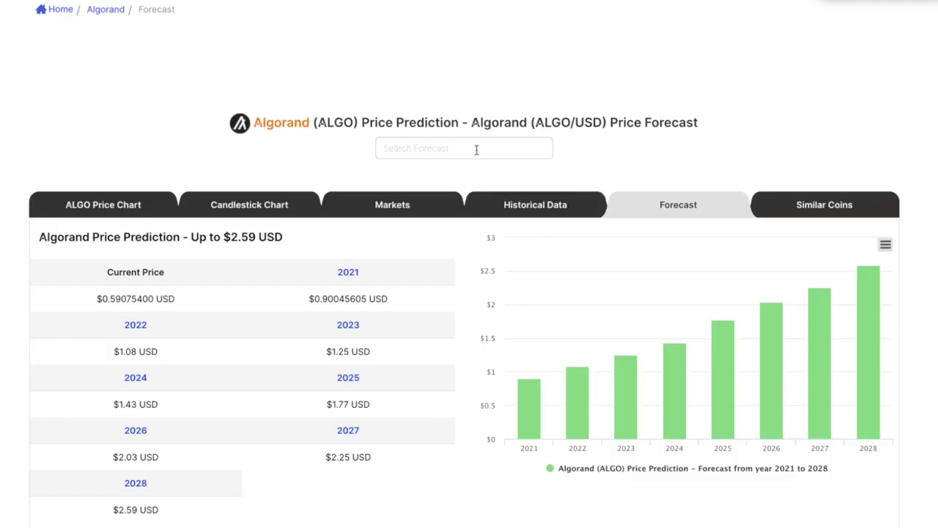
Step: Look up Celo's 2021 forecast on Digitalcoin and enter 4.61 as its 2021 prediction in the Portfolio REVIEW sheet
left_click(477, 149)
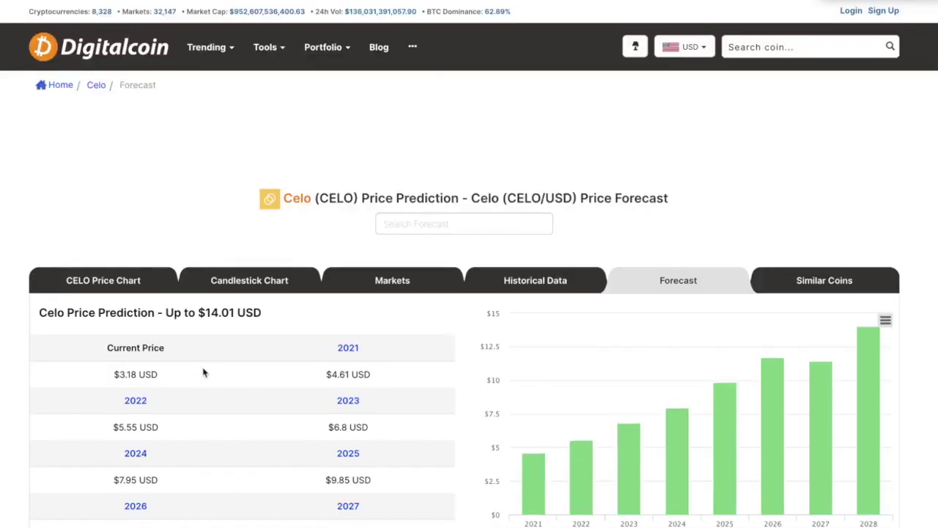
scroll(193, 369, "down", 1)
mouse_move(535, 421)
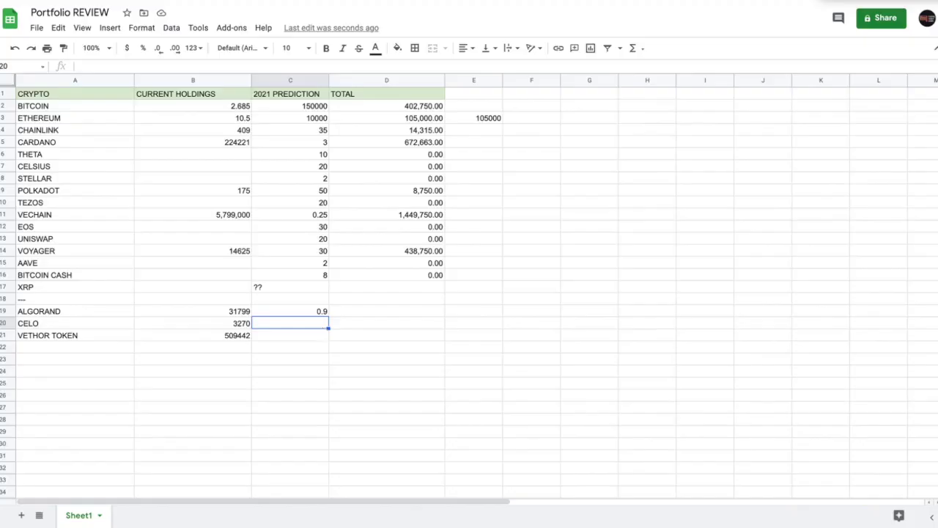
type("4.61")
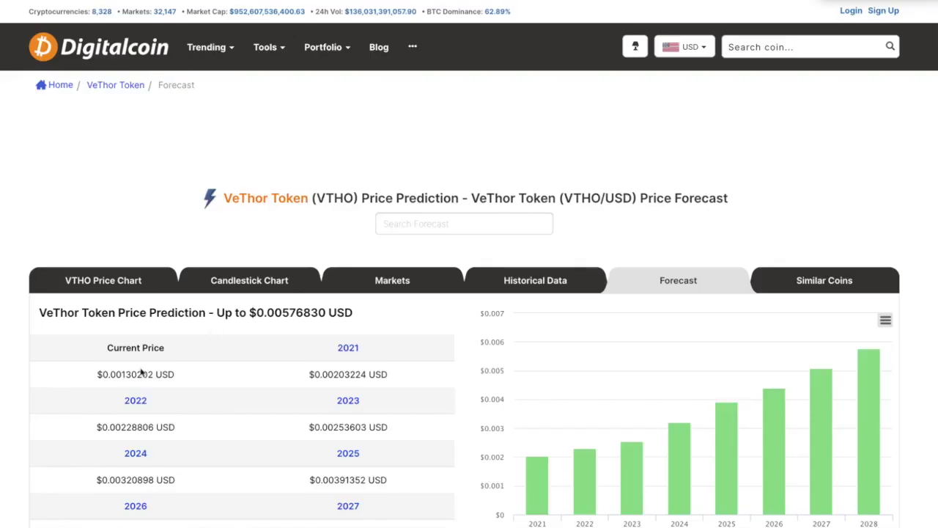
Step: Look up VeThor Token's 2021 forecast on Digitalcoin and enter .002 as its 2021 prediction in the Portfolio REVIEW sheet
mouse_move(523, 379)
scroll(528, 389, "down", 1)
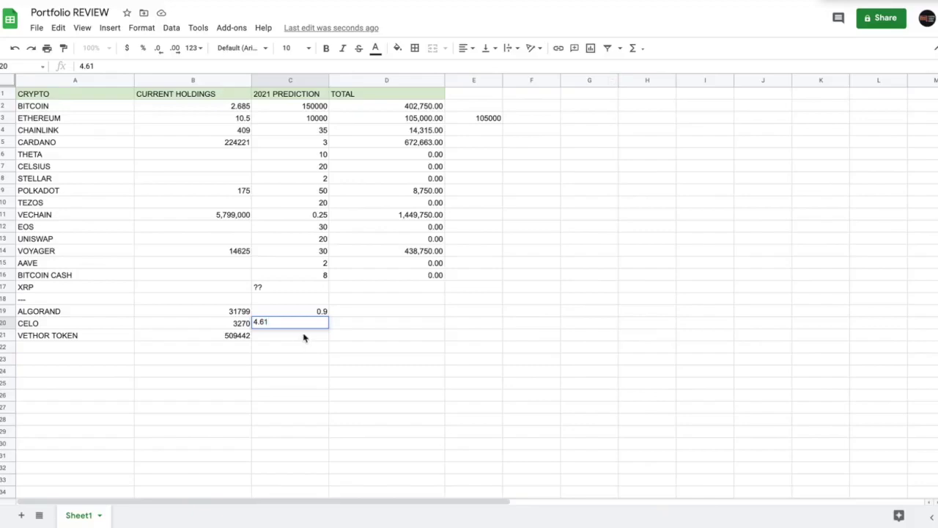
key("Return")
type("0.002")
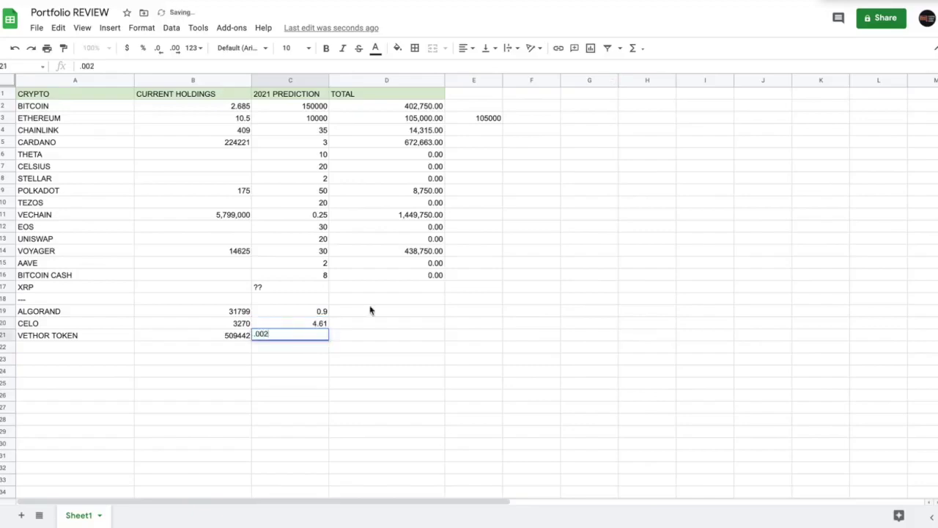
Step: Extend the total formula from the Bitcoin Cash row down the TOTAL column to the VeThor Token row
left_click(421, 304)
left_click(418, 277)
left_click_drag(442, 278, 445, 338)
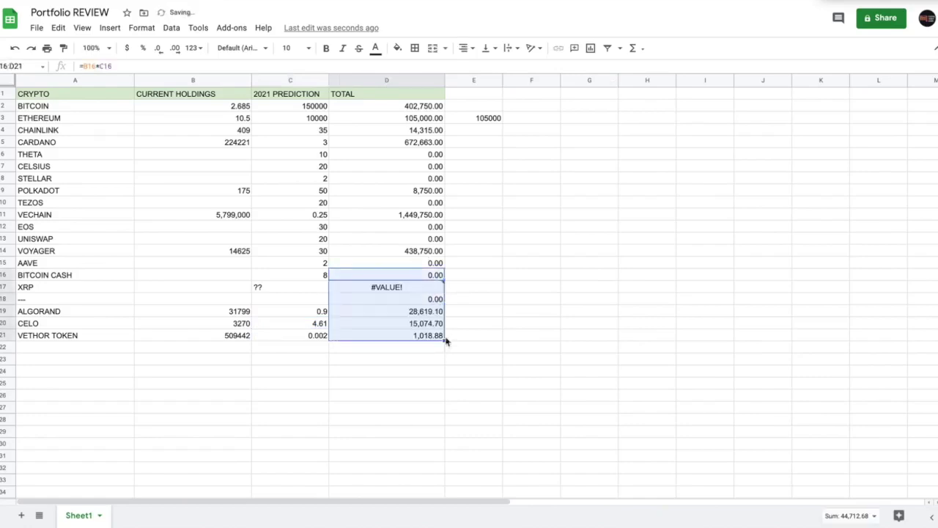
left_click(521, 310)
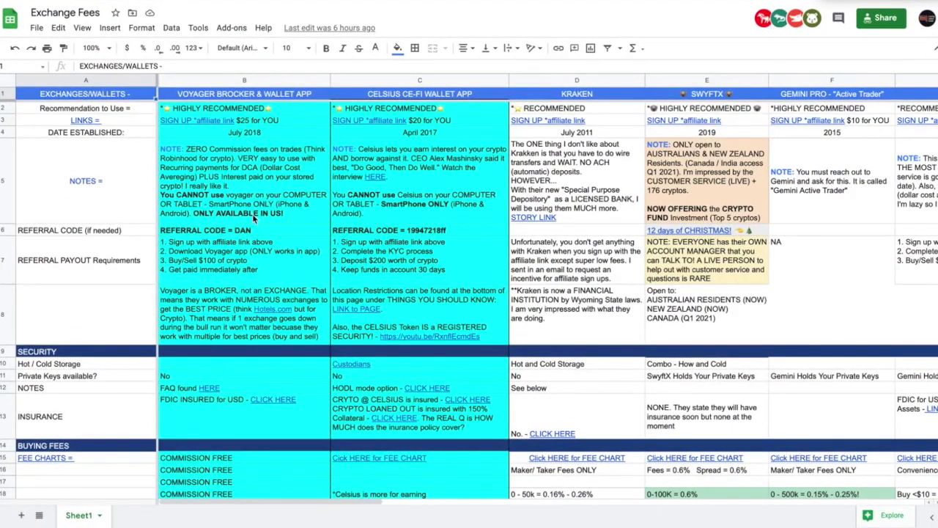
Step: Examine the links in the Digital Asset News video description on YouTube and the fee sections of the Exchange Fees sheet
scroll(252, 214, "down", 5)
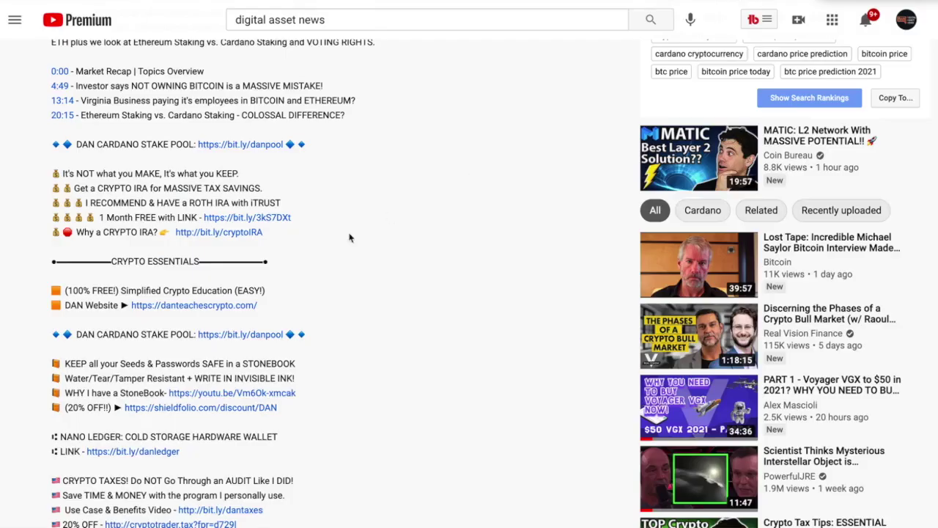
scroll(352, 236, "up", 2)
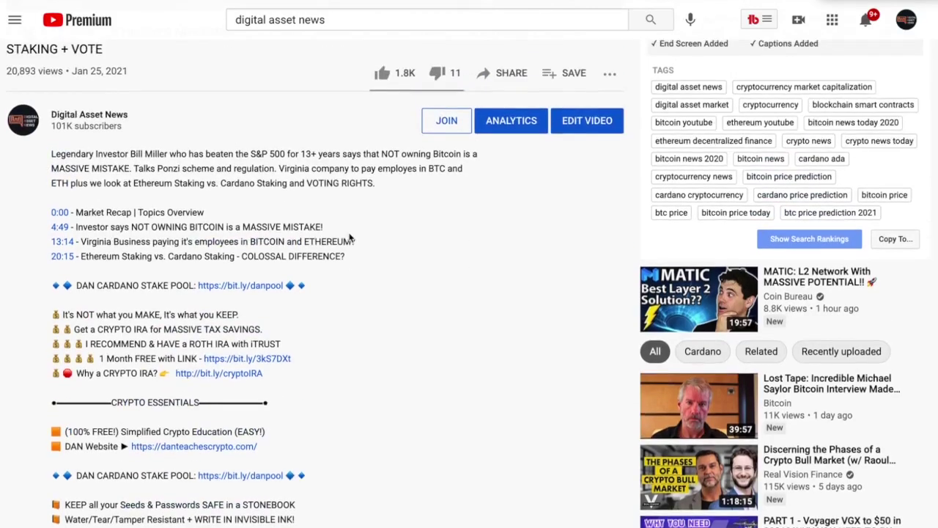
scroll(350, 237, "down", 1)
scroll(349, 237, "down", 1)
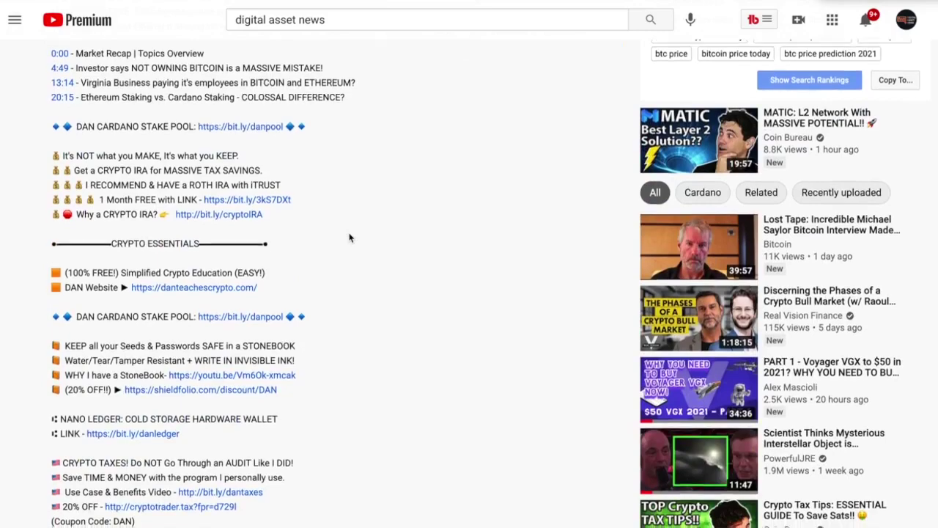
scroll(350, 237, "down", 1)
scroll(349, 237, "down", 10)
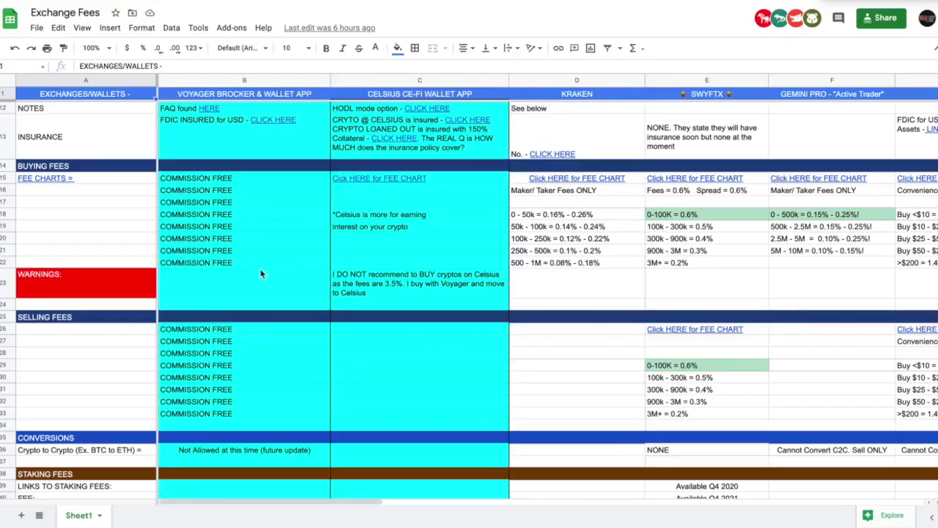
scroll(262, 273, "down", 3)
scroll(261, 273, "down", 5)
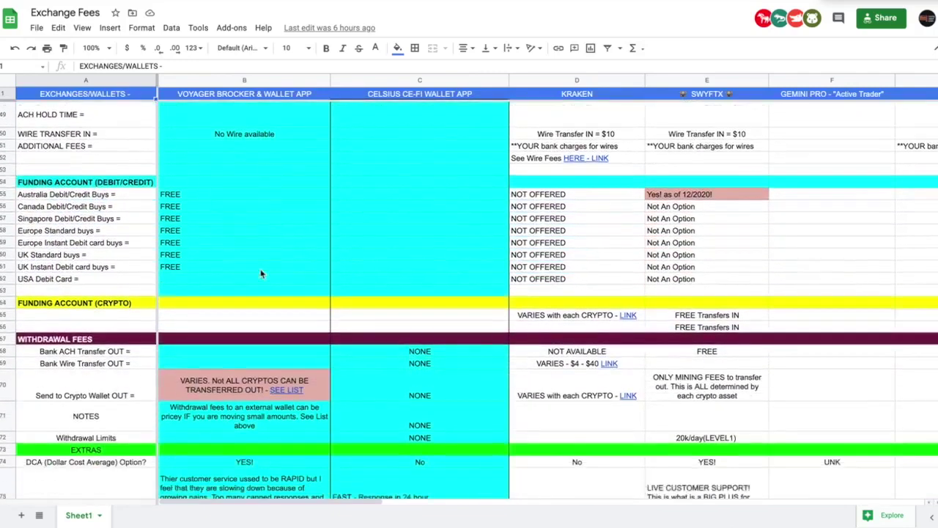
Step: Examine the customer support and accrued-interest rows for Voyager and Celsius in the Exchange Fees sheet
scroll(262, 273, "down", 5)
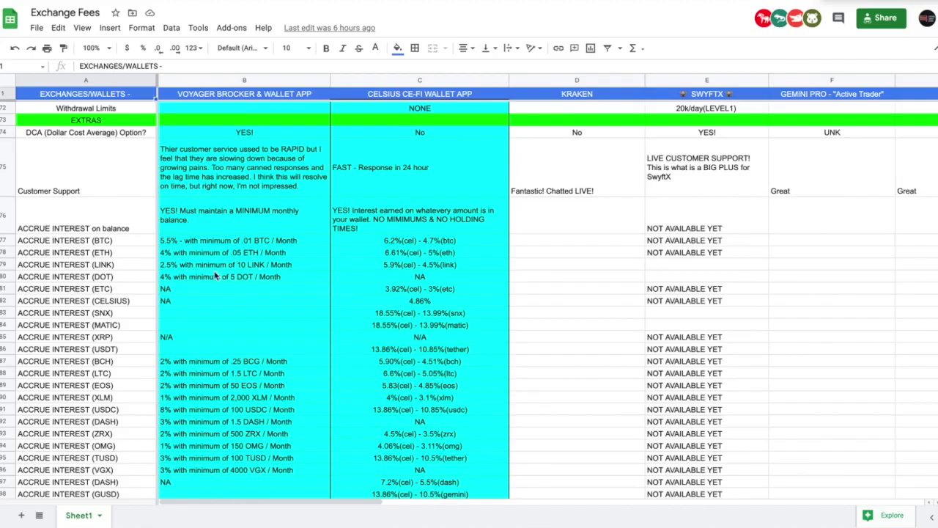
scroll(212, 276, "down", 3)
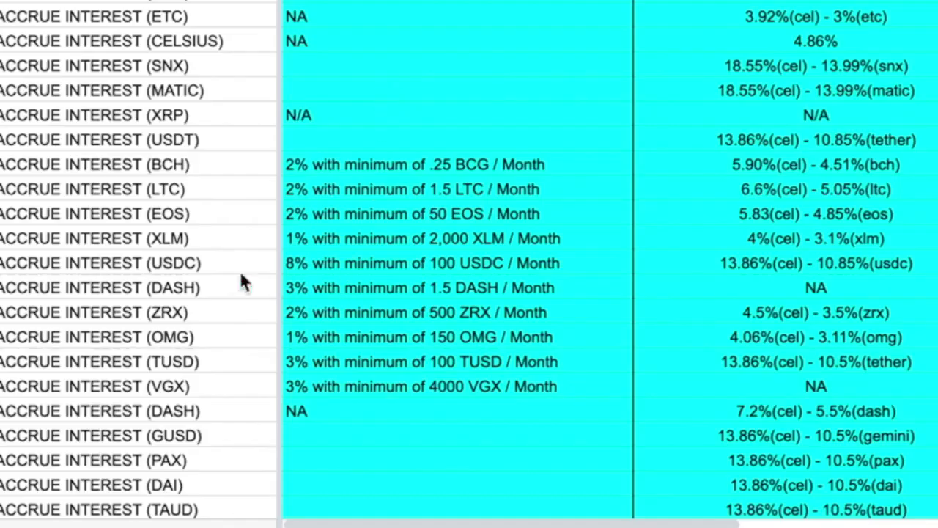
left_click(194, 271)
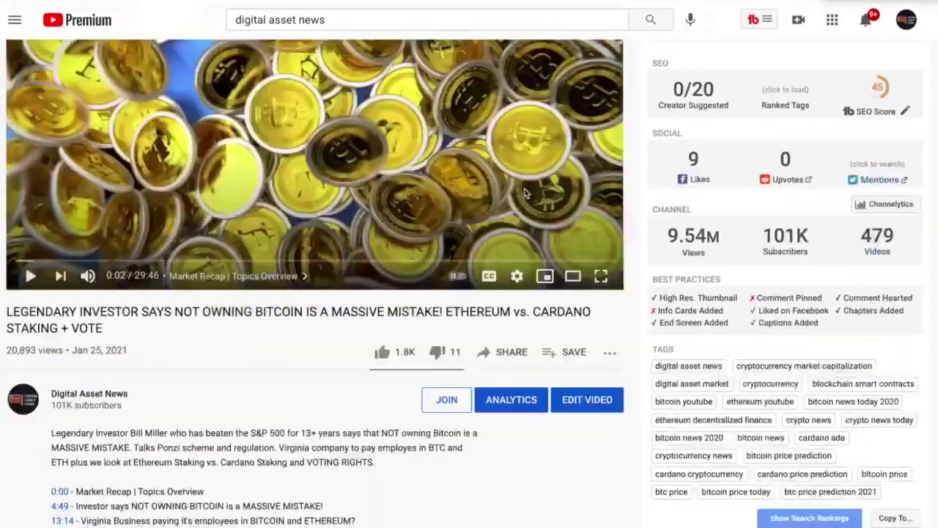
Step: Switch to YouTube and examine the Crypto IRA and Crypto Essentials links in the Digital Asset News video description
scroll(289, 288, "down", 6)
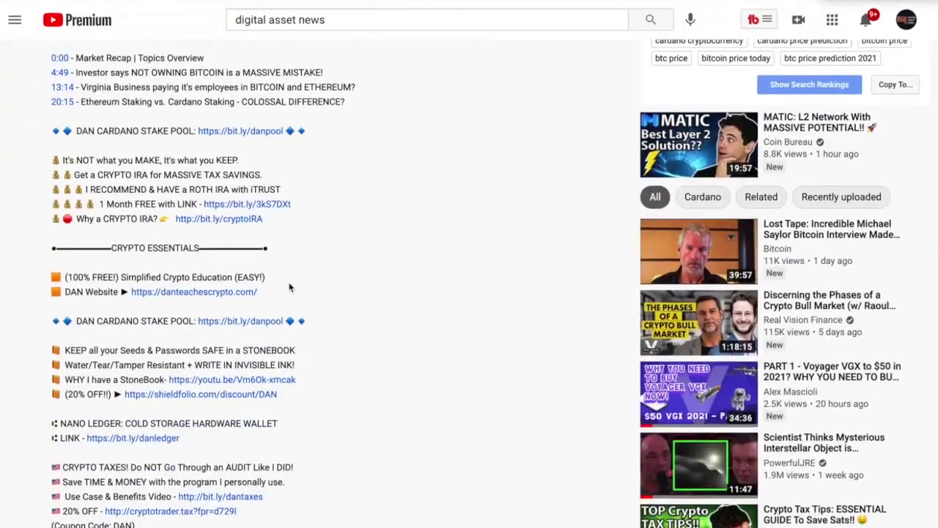
scroll(290, 288, "up", 2)
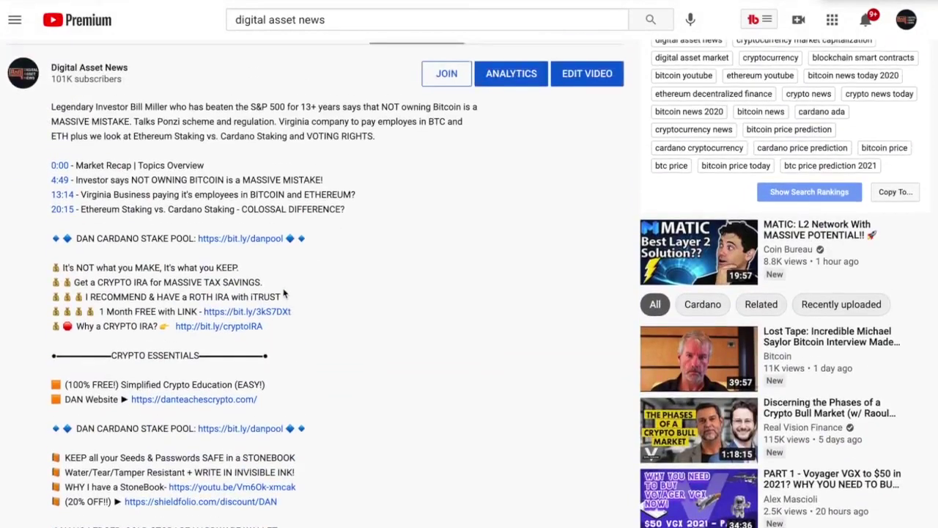
scroll(252, 331, "down", 1)
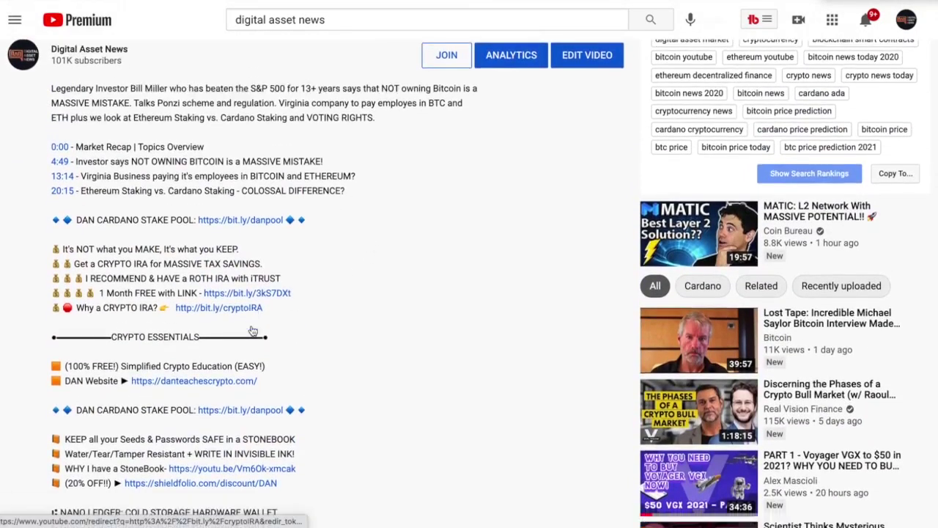